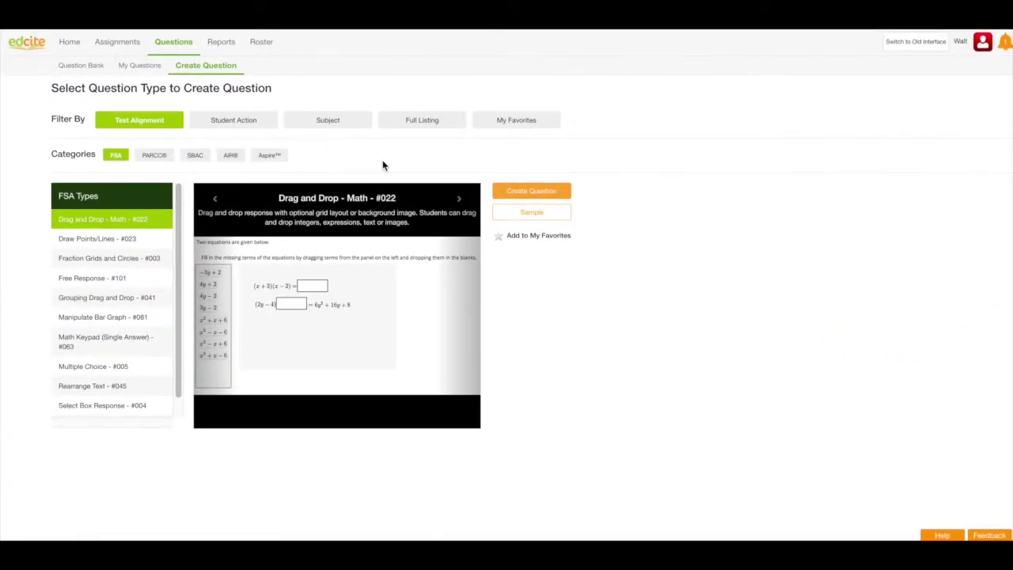
# Filter question types by subject and pick Pictograph Answer - #026 from the Math list.
pyautogui.click(327, 122)
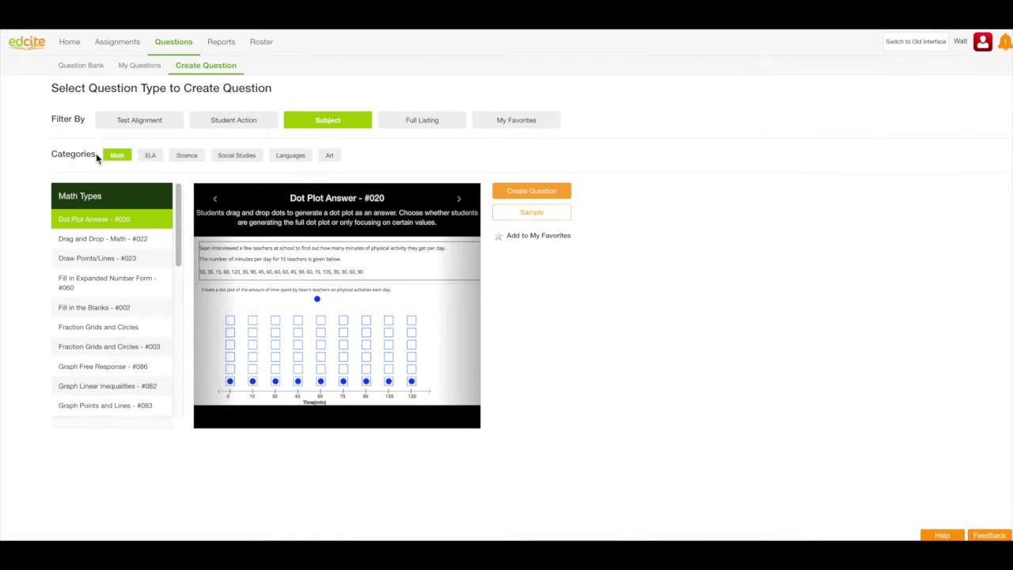
pyautogui.scroll(-5, 118, 298)
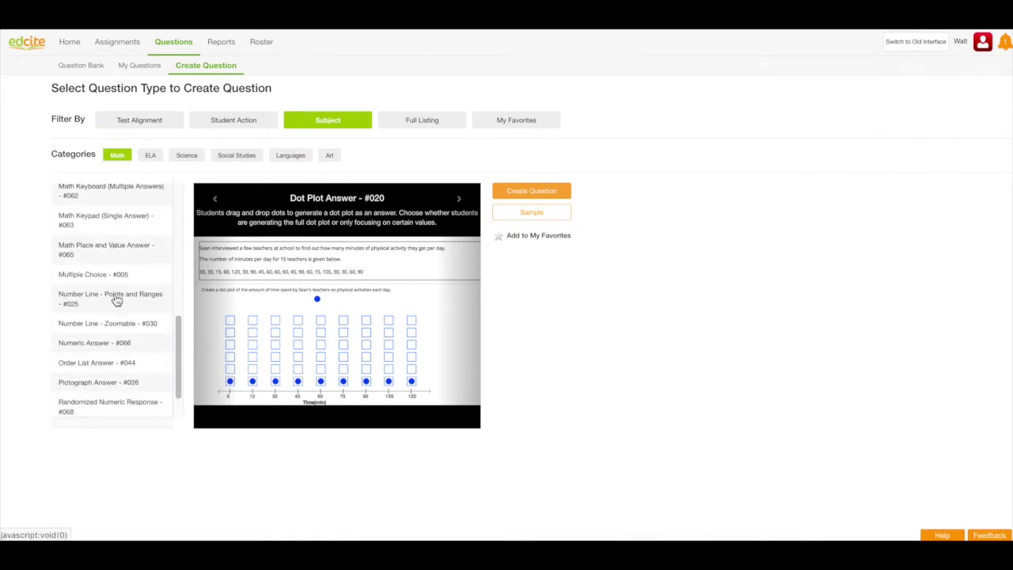
pyautogui.scroll(-2, 118, 298)
pyautogui.click(97, 339)
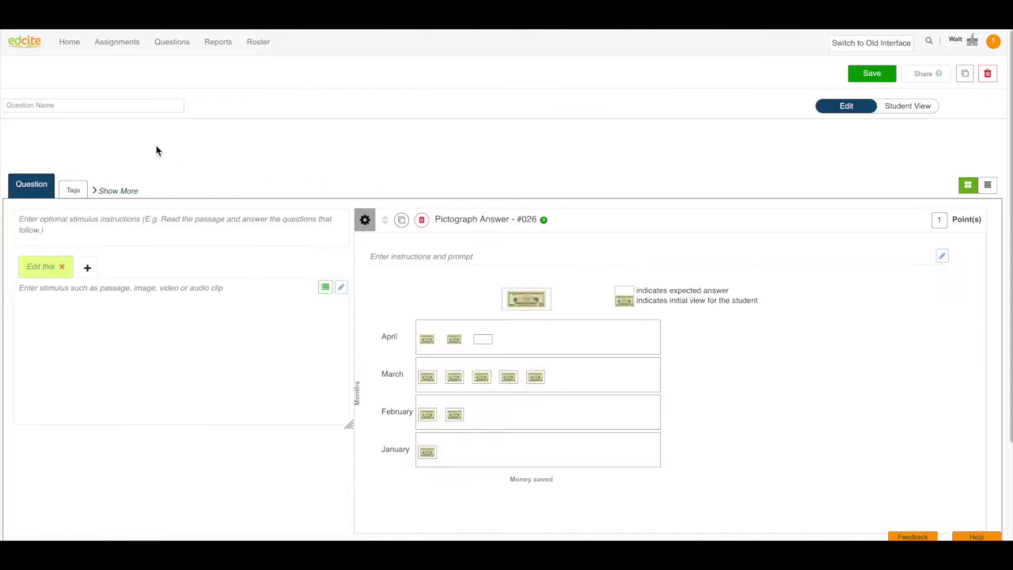
# Title the pictograph question 'Sample' and open the stimulus text editor.
pyautogui.click(120, 106)
pyautogui.write('Sample')
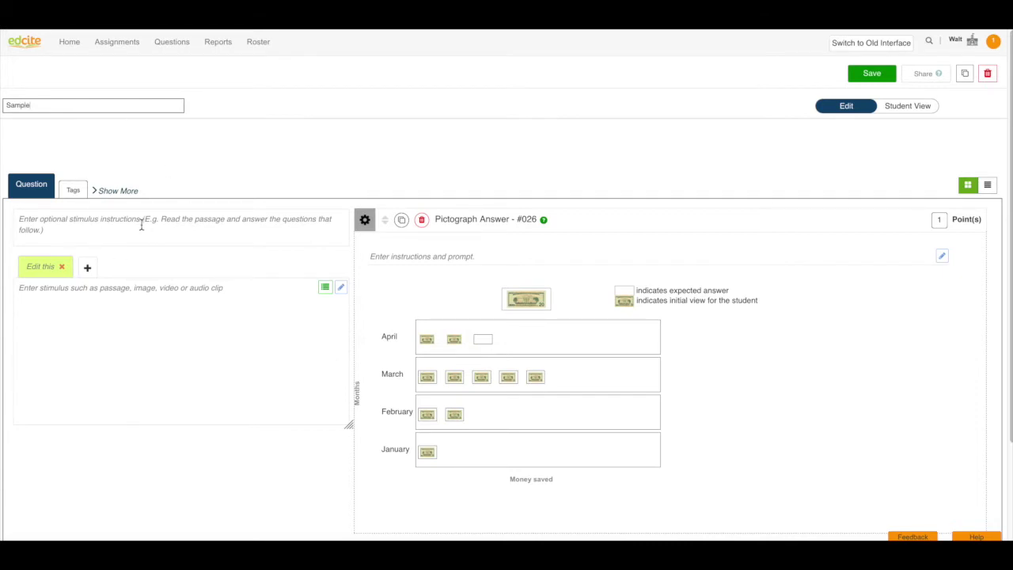
pyautogui.click(342, 289)
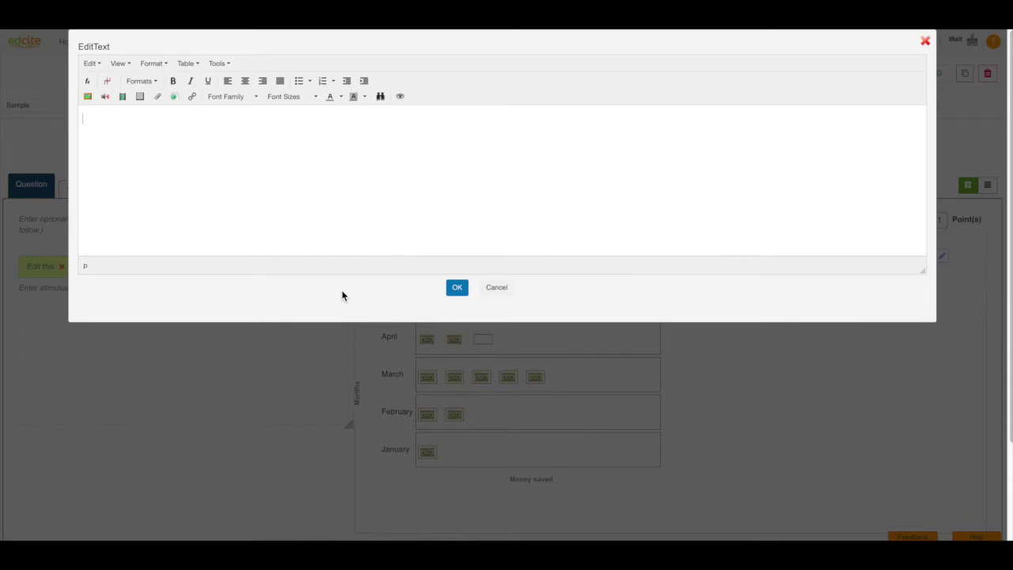
# Write the stimulus: Marc has a part time job, earning $300 January, $400 February, $500 March.
pyautogui.write('Marc has a ')
pyautogui.write('part time job')
pyautogui.write('He earned')
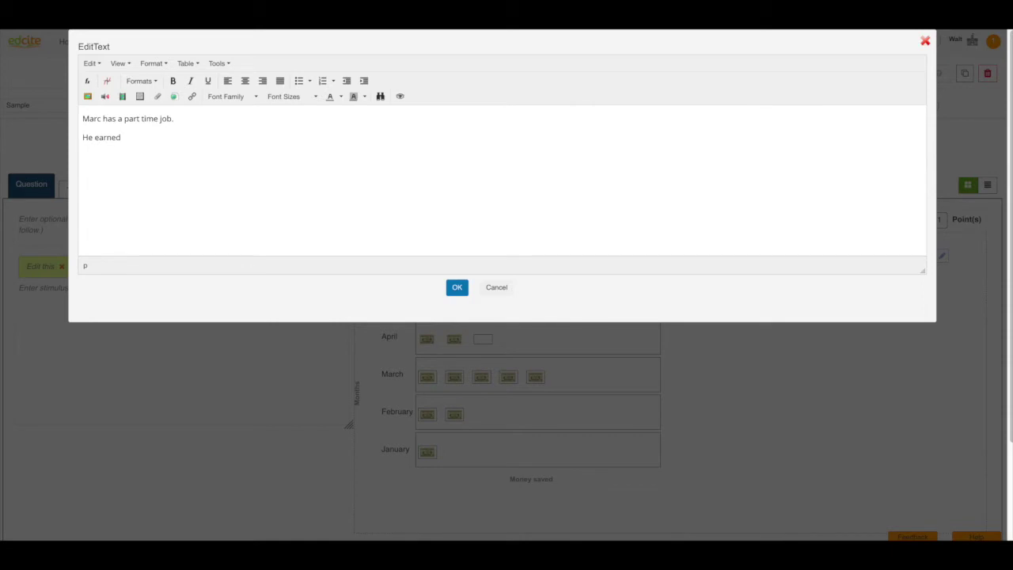
pyautogui.write(' $300 in January, $400 in Febr')
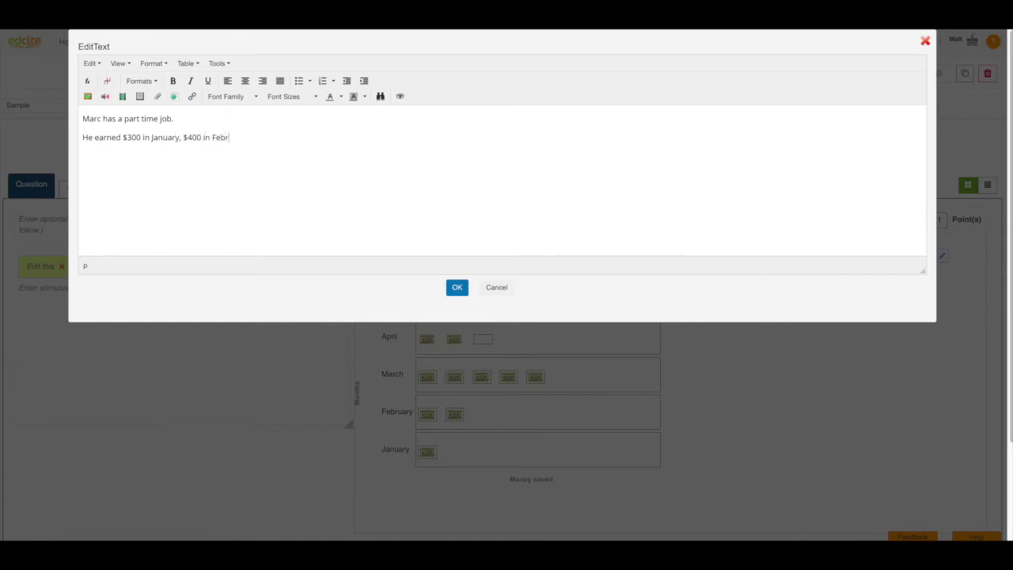
pyautogui.write('uary, $500 in March.')
pyautogui.click(457, 288)
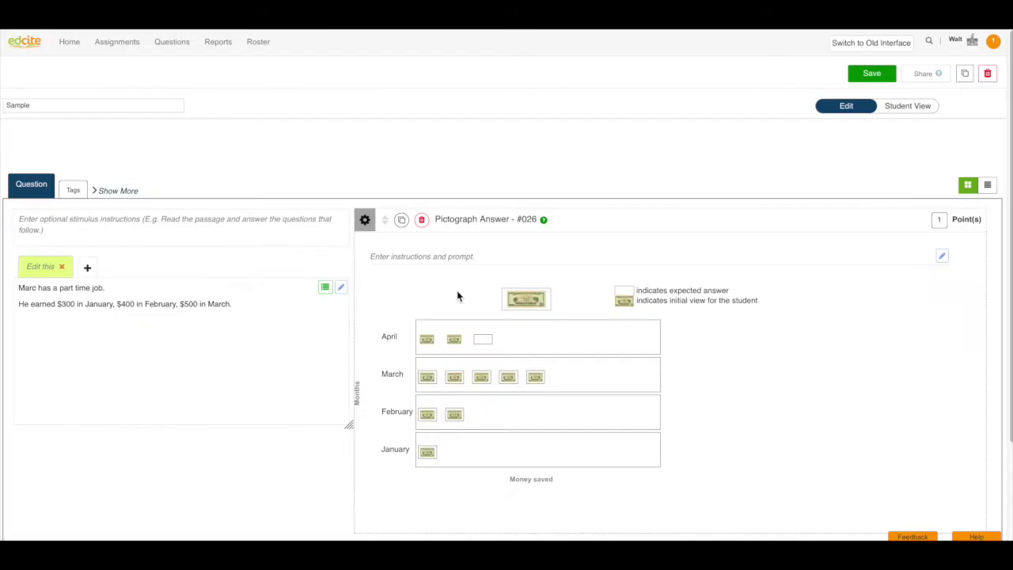
# Enter the prompt 'Each dollar bill represents $100. Complete the pictograph below…'.
pyautogui.click(403, 261)
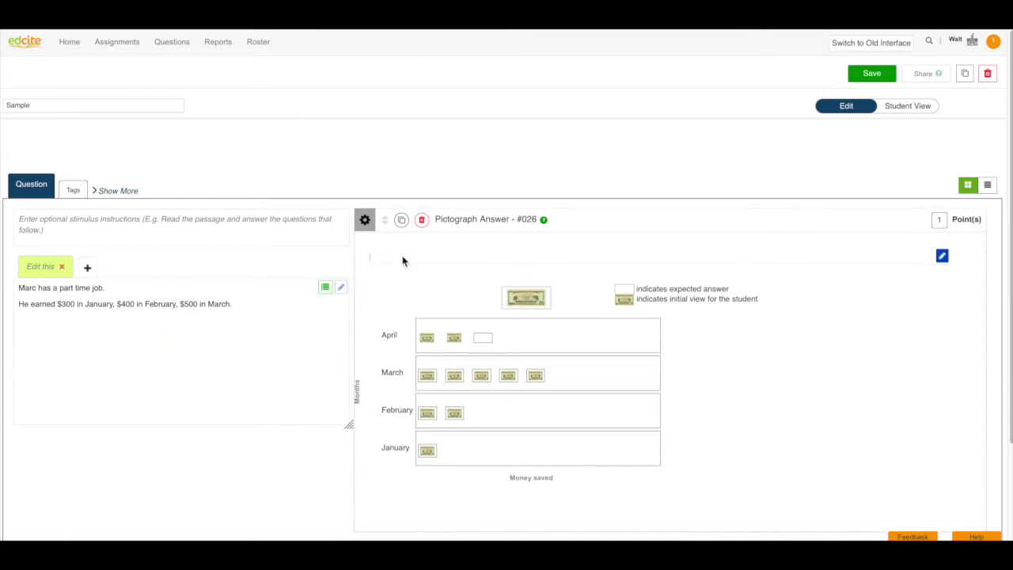
pyautogui.write('Each')
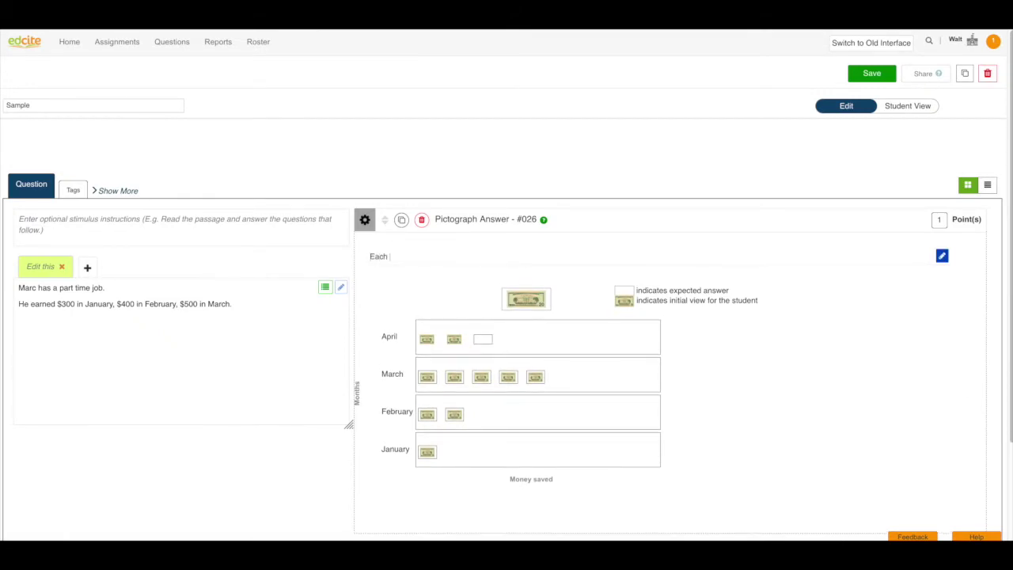
pyautogui.write(' dollar bill represents $100. Complete')
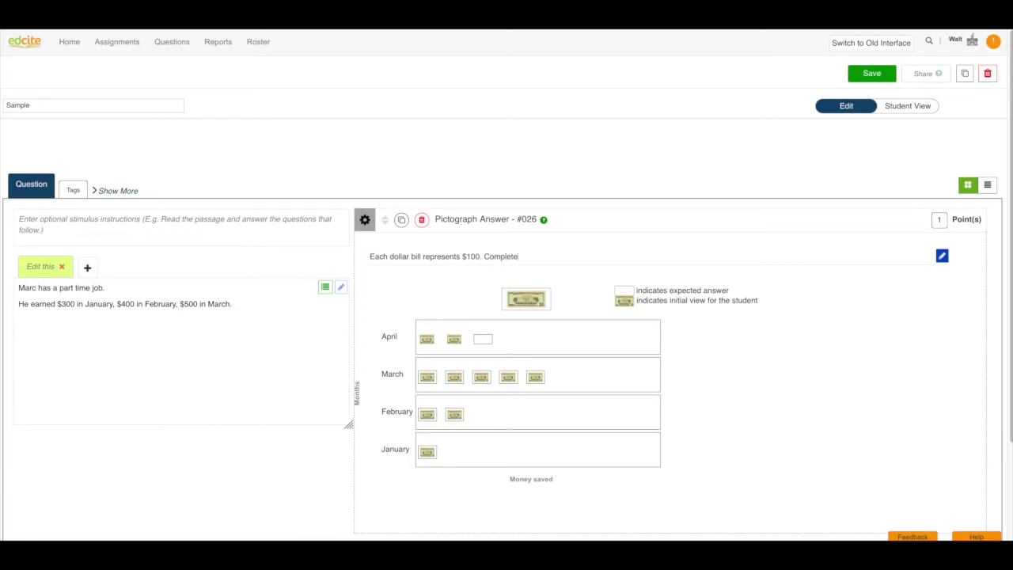
pyautogui.write(' the pictograph below showing how much mo')
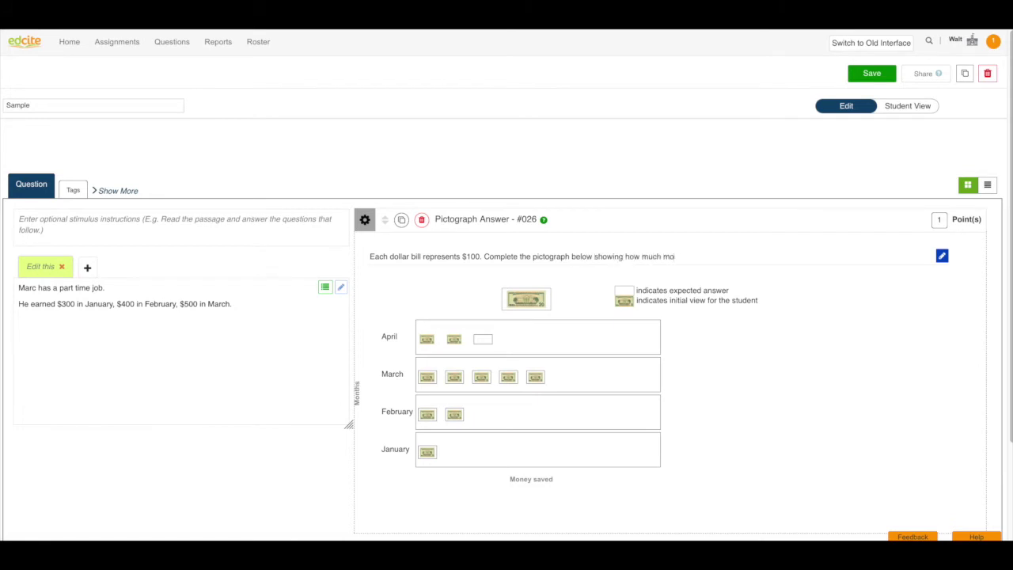
pyautogui.write('ney Marc made each month.')
pyautogui.click(365, 220)
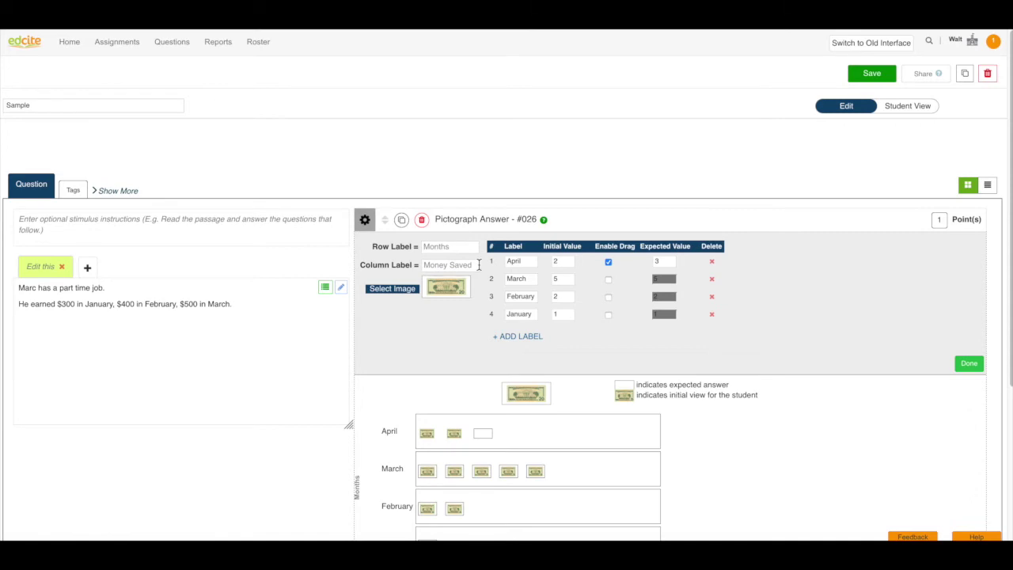
# Change the pictograph's column label to 'Money Earned' and open the image library.
pyautogui.click(478, 265)
pyautogui.write('M')
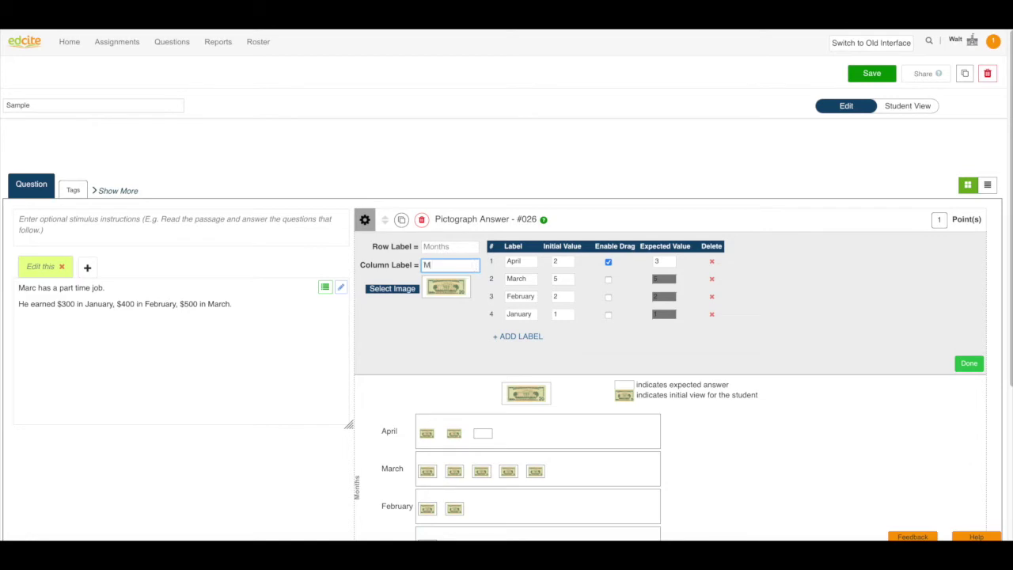
pyautogui.write('oney Earned')
pyautogui.click(440, 303)
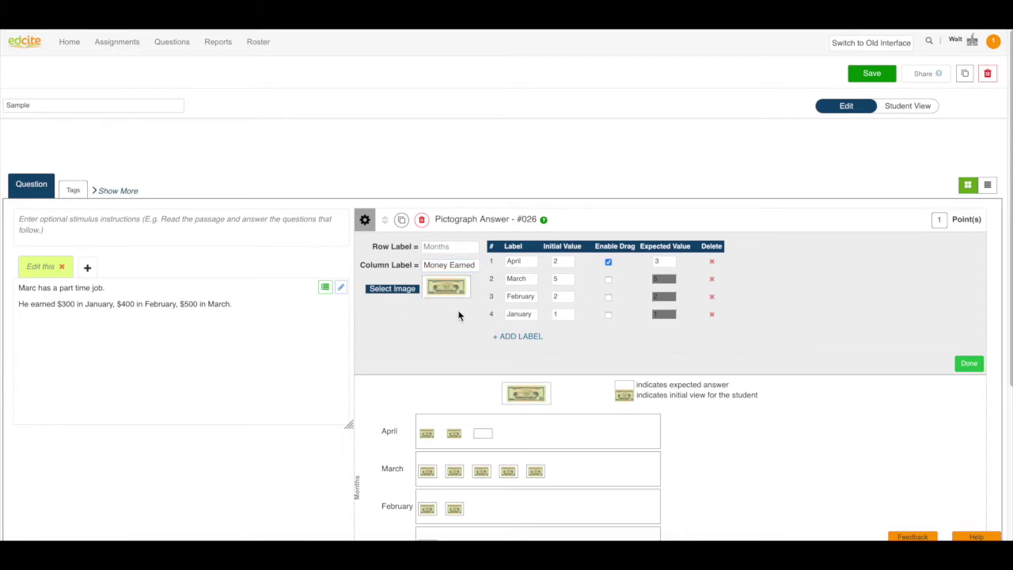
pyautogui.click(387, 289)
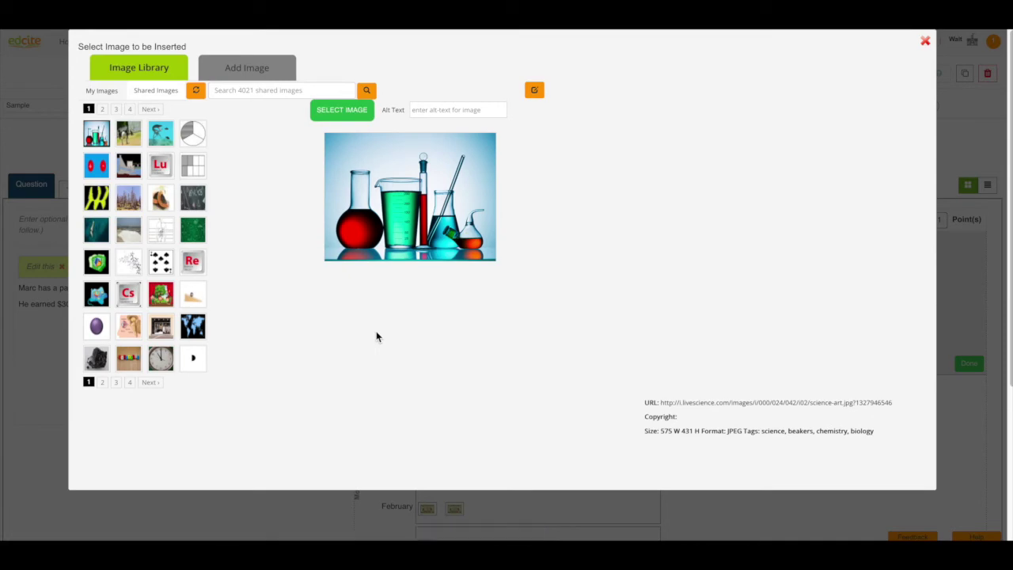
# Close the image library without changing the dollar-bill symbol.
pyautogui.click(924, 40)
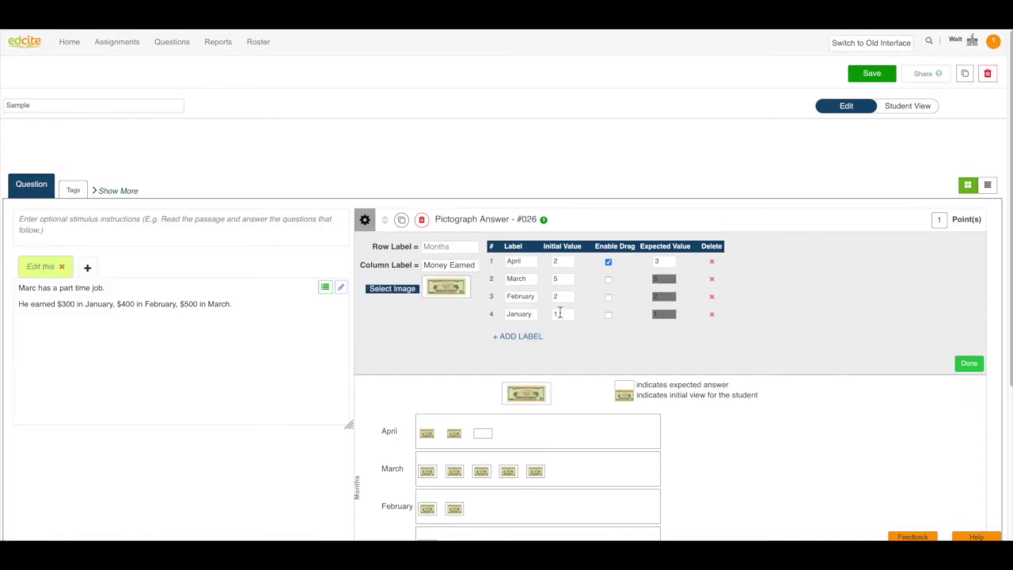
# Relabel the first row January and clear its starting value of 2.
pyautogui.click(514, 261)
pyautogui.doubleClick(514, 262)
pyautogui.write('January')
pyautogui.doubleClick(560, 261)
pyautogui.press('BackSpace')
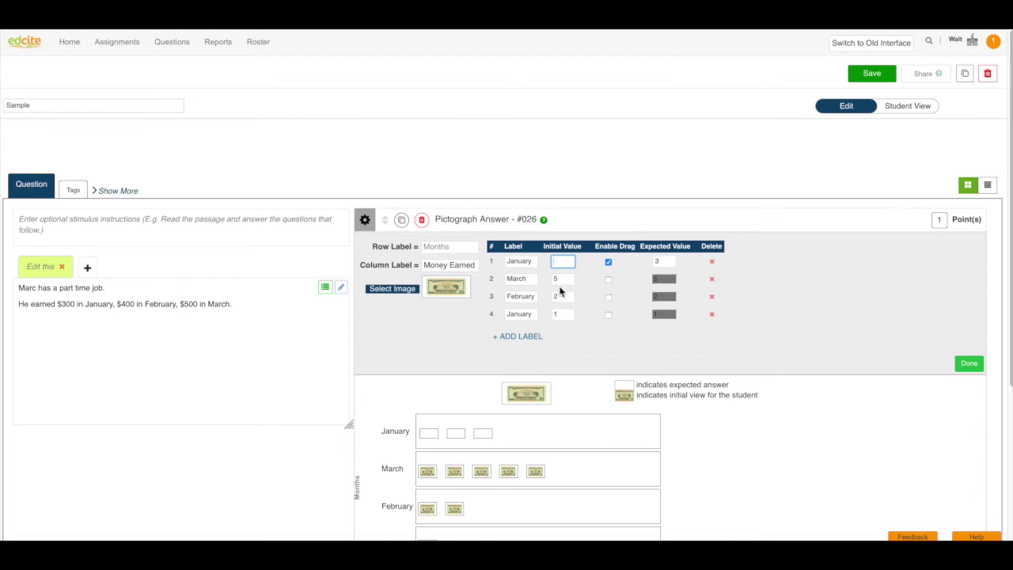
# Make the second row February with no starting bills, dragging enabled, and expected value 4.
pyautogui.doubleClick(531, 278)
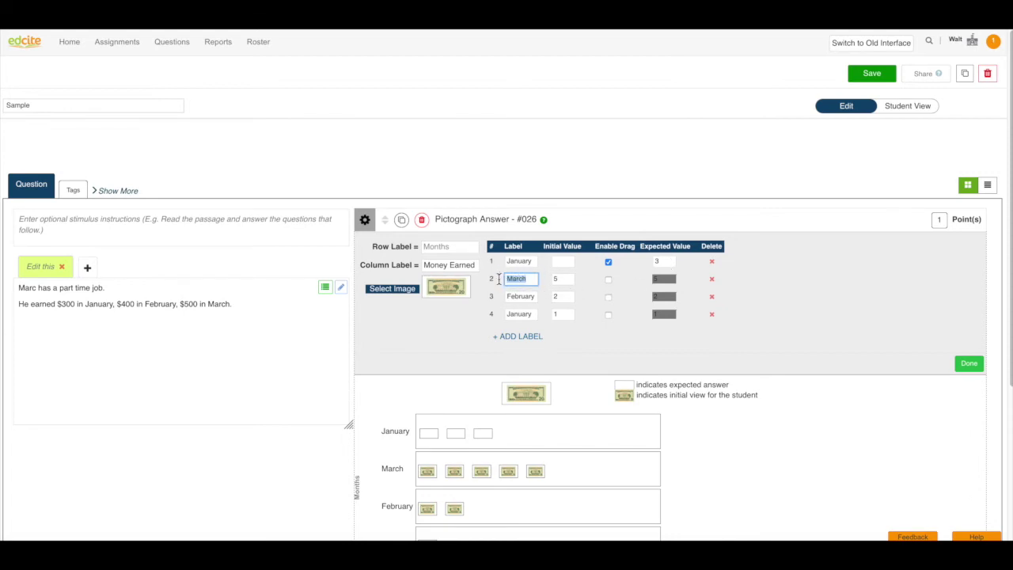
pyautogui.write('February')
pyautogui.click(558, 279)
pyautogui.press('Delete')
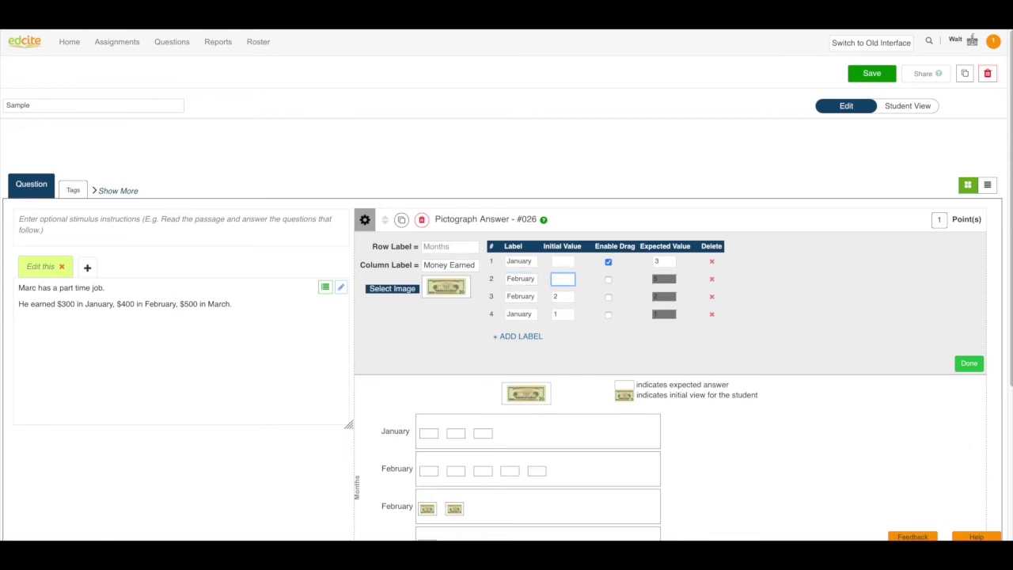
pyautogui.click(608, 279)
pyautogui.moveTo(667, 279); pyautogui.dragTo(650, 282)
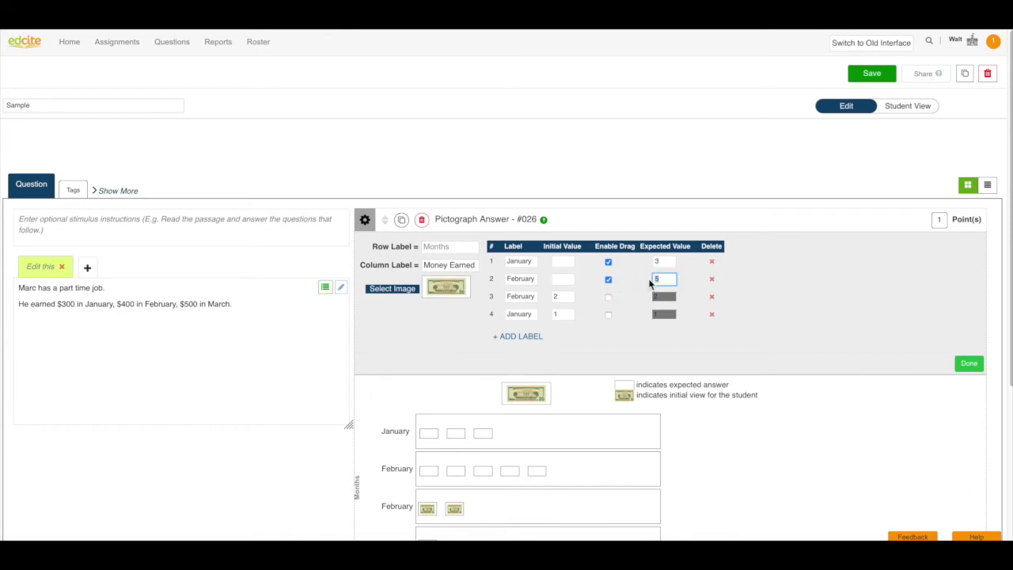
pyautogui.write('4')
# Make the third row March, empty and draggable, expecting 5 bills, then delete the extra fourth row.
pyautogui.click(522, 295)
pyautogui.moveTo(522, 296); pyautogui.dragTo(501, 295)
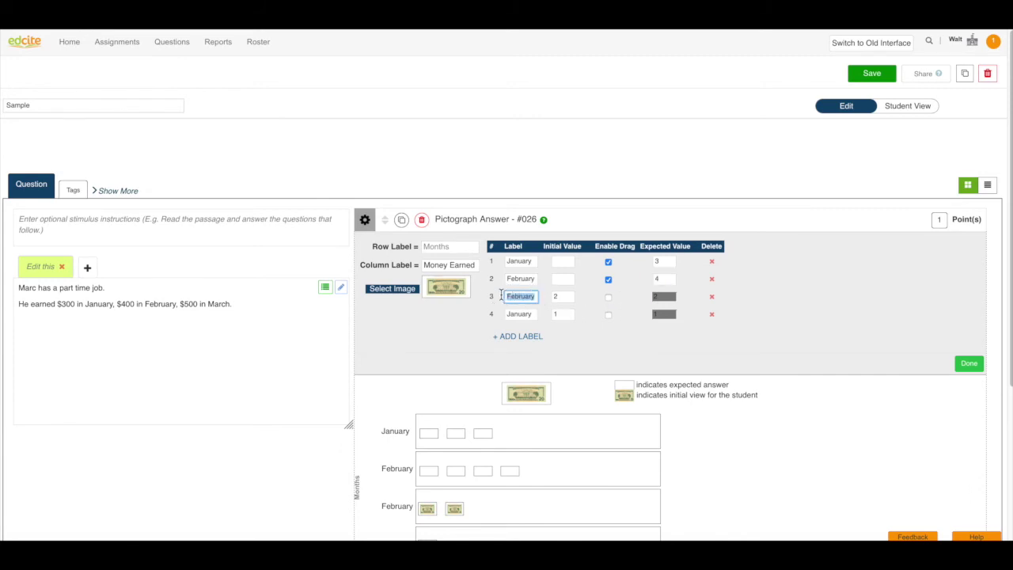
pyautogui.write('March')
pyautogui.doubleClick(561, 296)
pyautogui.press('BackSpace')
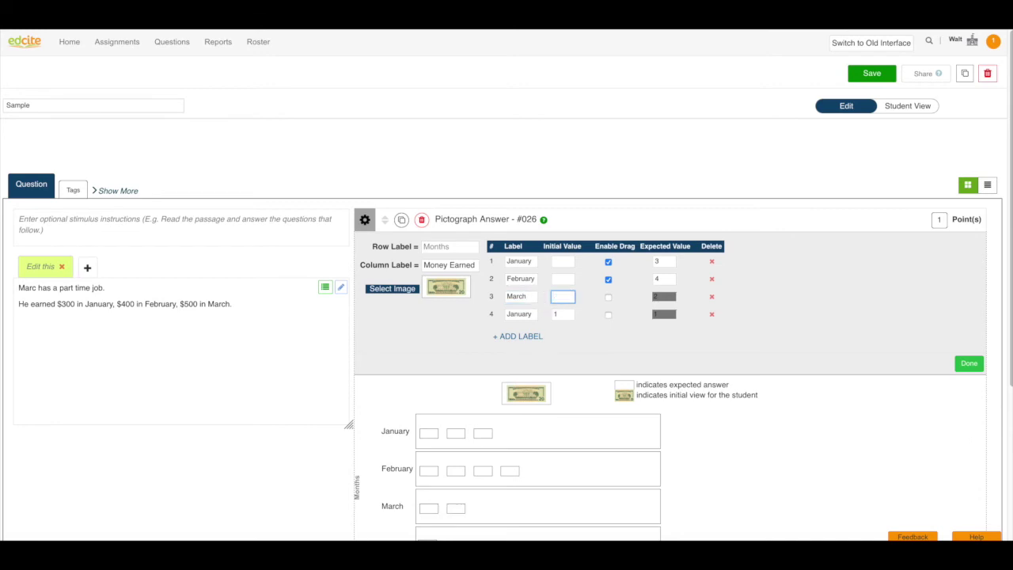
pyautogui.click(608, 298)
pyautogui.moveTo(667, 297); pyautogui.dragTo(643, 298)
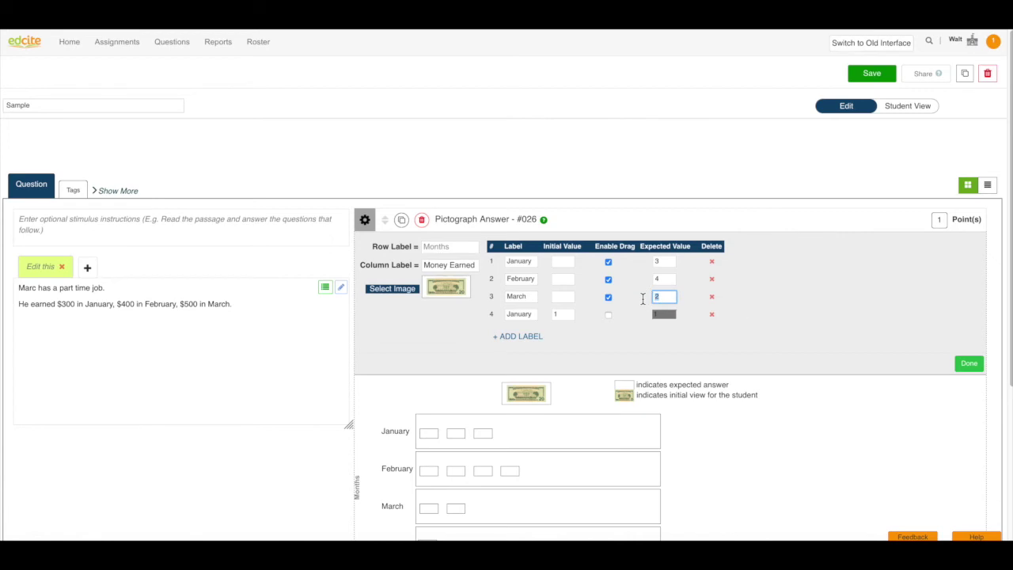
pyautogui.write('5')
pyautogui.click(711, 315)
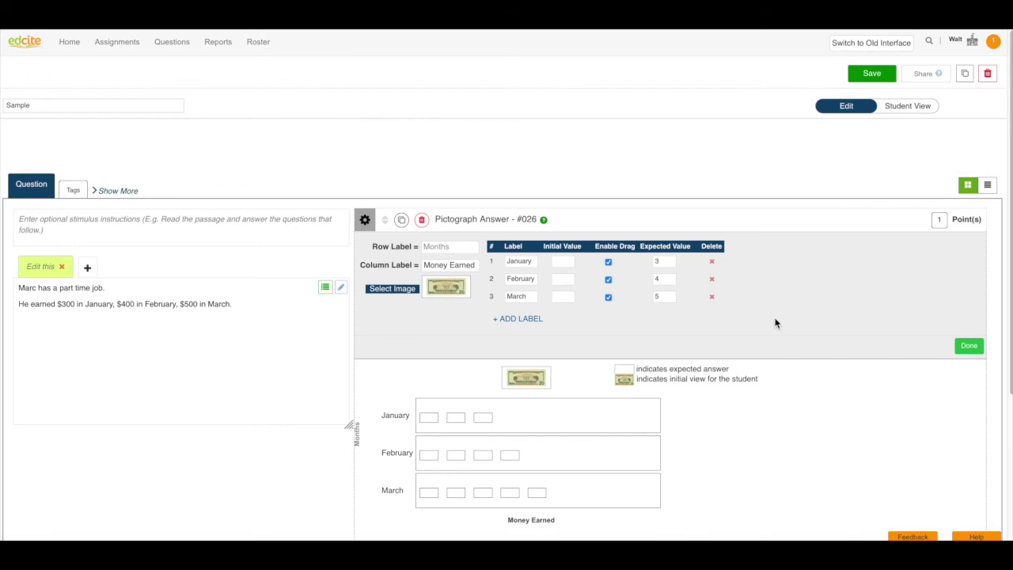
# Set the question to 3 points, close the settings, and save it with a student preview.
pyautogui.doubleClick(941, 219)
pyautogui.write('3')
pyautogui.click(969, 346)
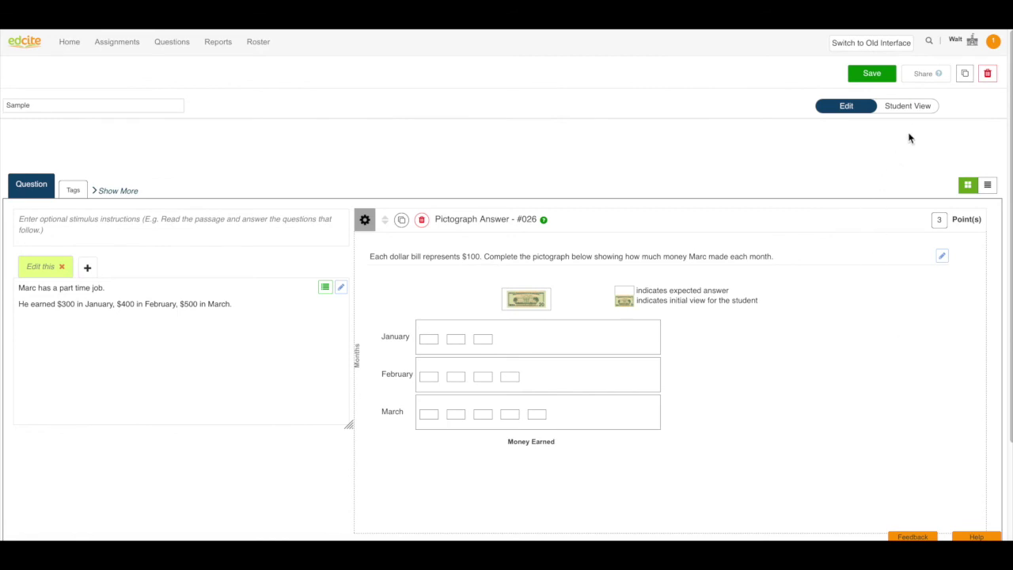
pyautogui.click(917, 106)
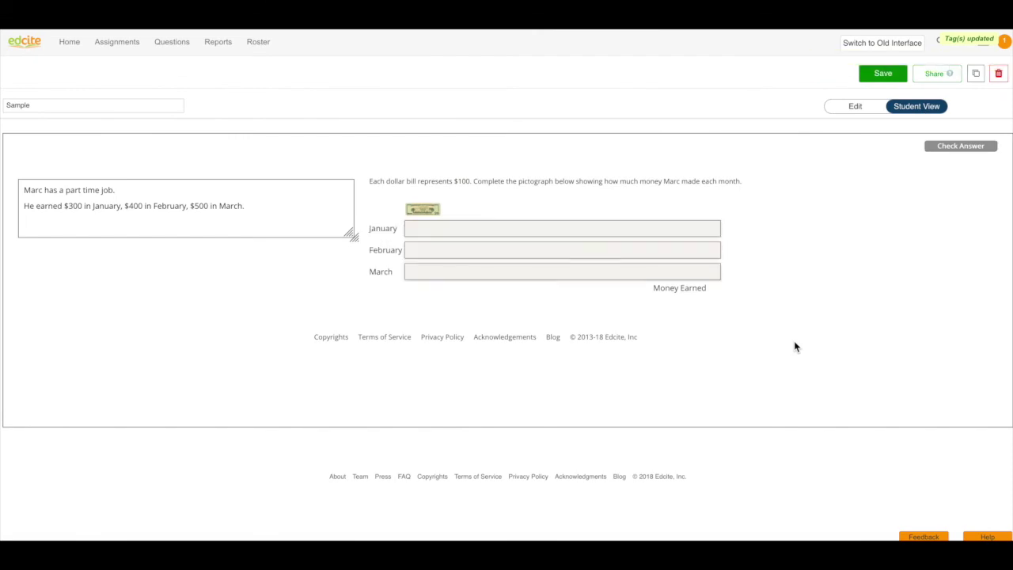
# In Student View, drag a dollar bill into the January row.
pyautogui.moveTo(423, 210); pyautogui.dragTo(465, 234)
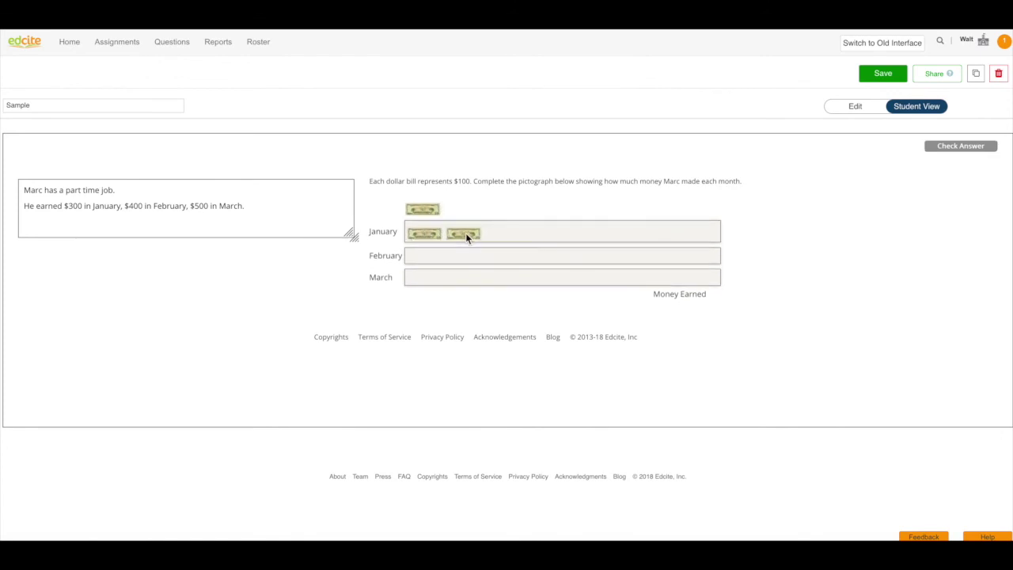